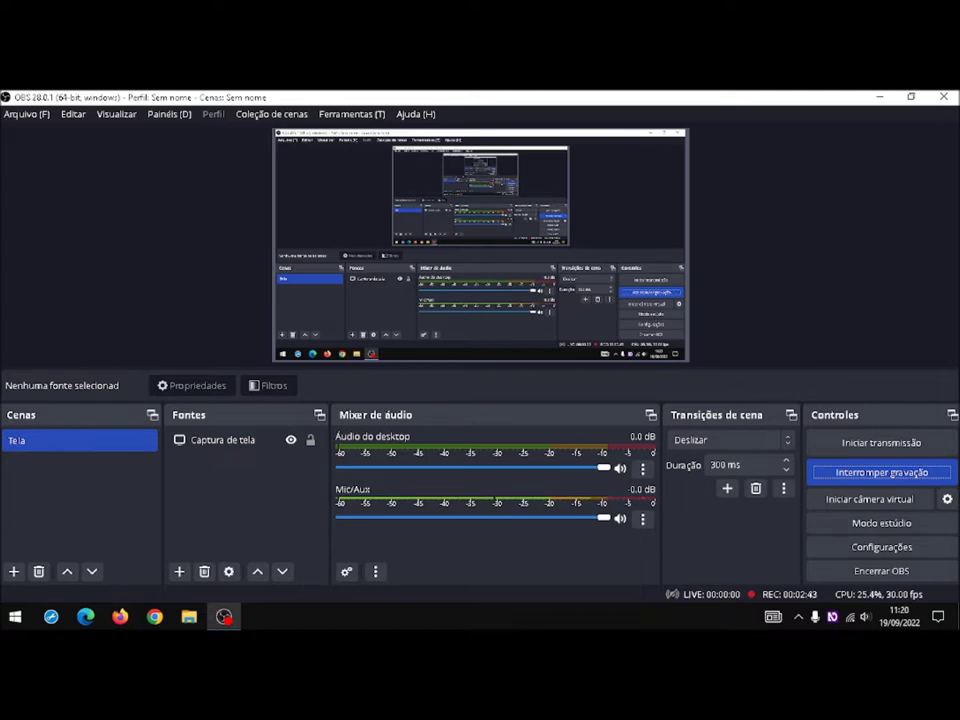
pyautogui.hotkey('alt', 'space')
pyautogui.press('Up')
pyautogui.press('Down')
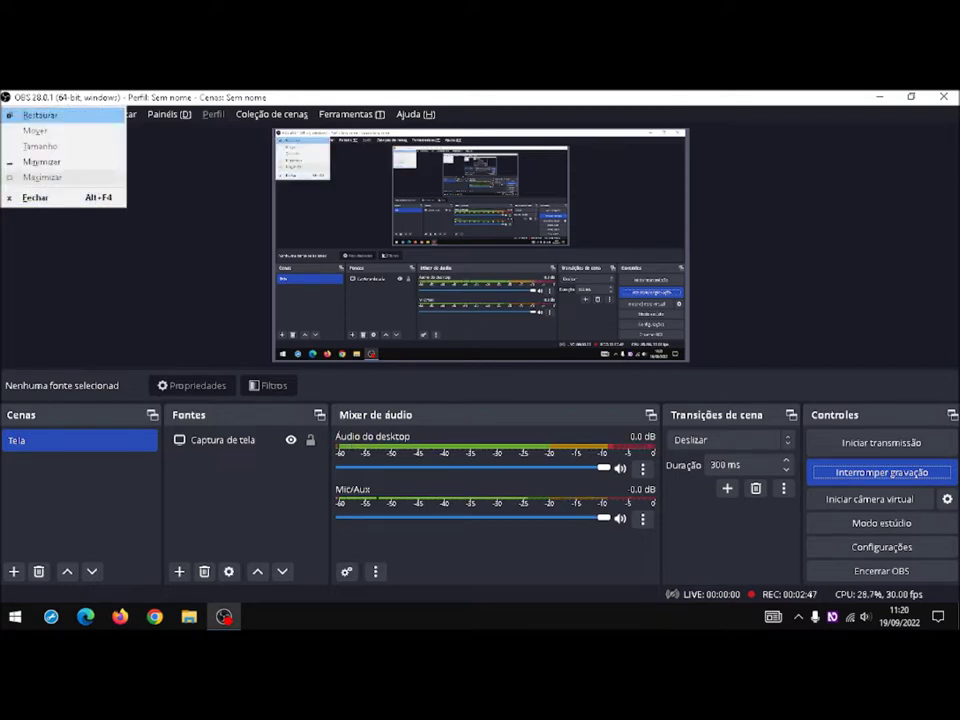
pyautogui.press('Escape')
# Step: Show the desktop, search Windows for "defender" and open Segurança do Windows
pyautogui.press('super+d')
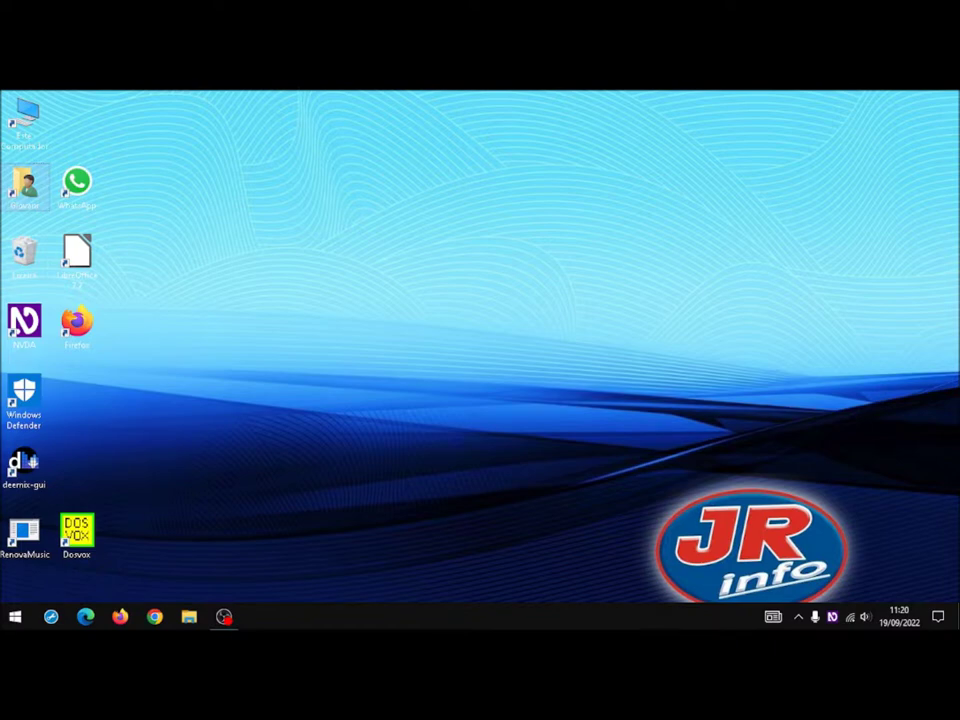
pyautogui.press('super')
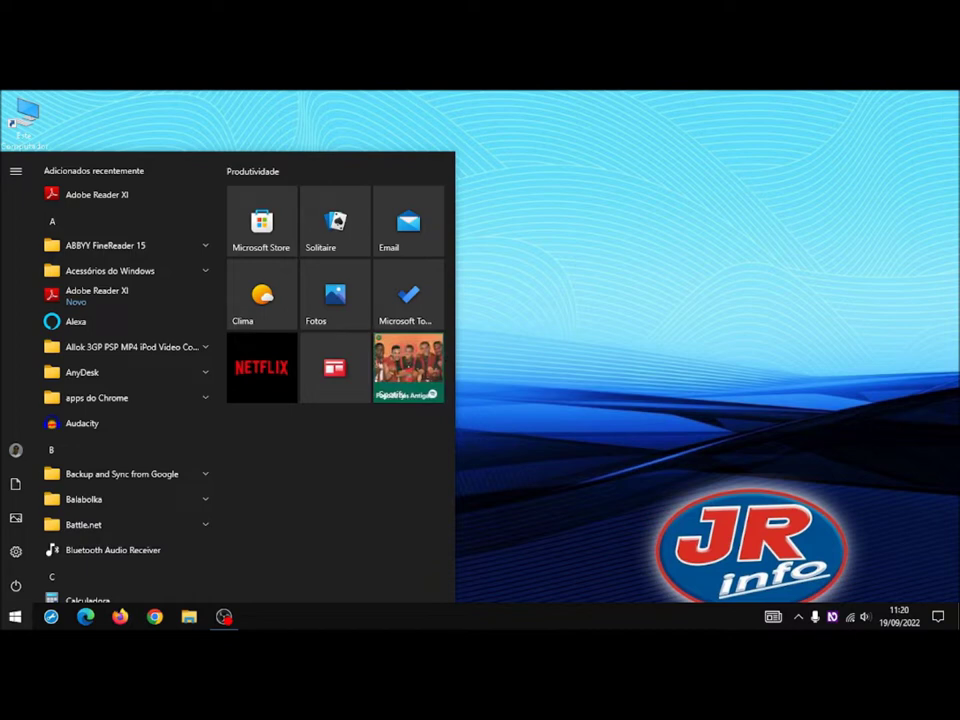
pyautogui.write('defe')
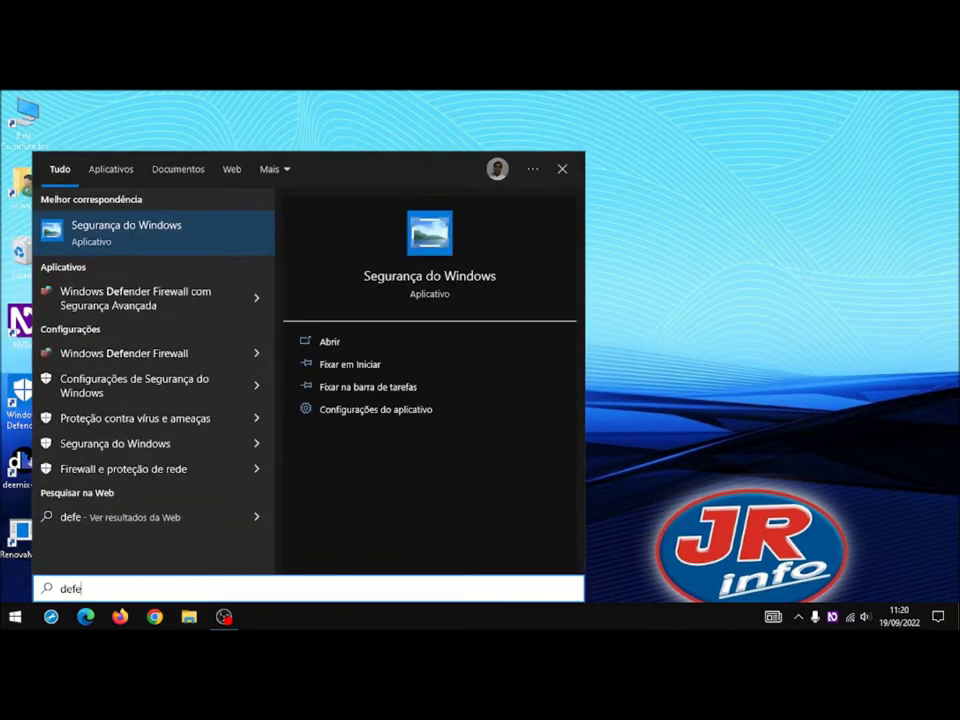
pyautogui.write('nder')
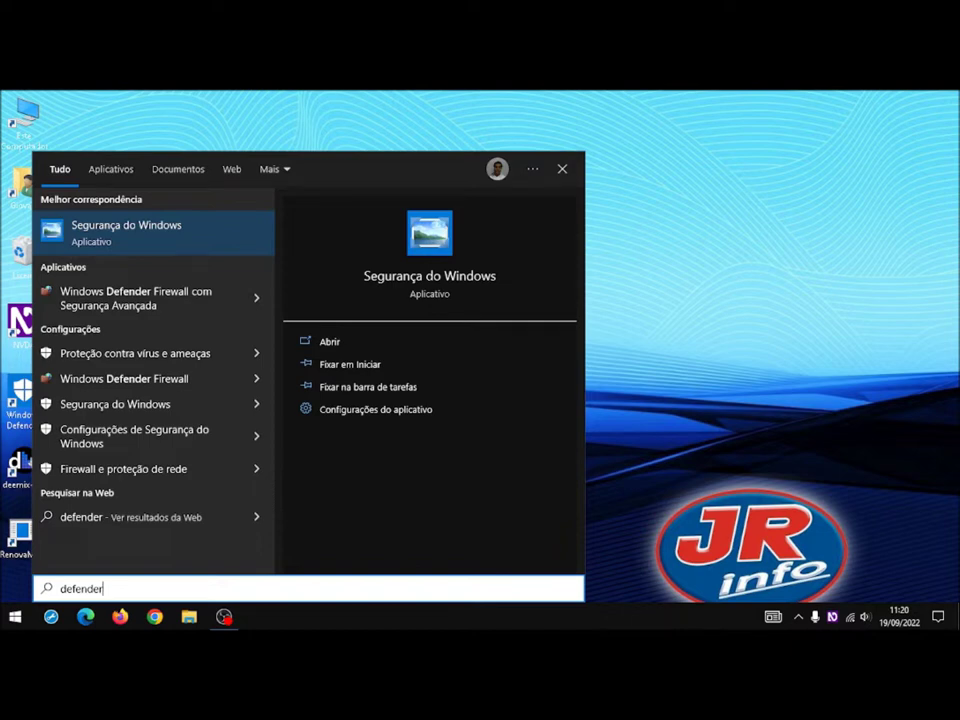
pyautogui.press('Return')
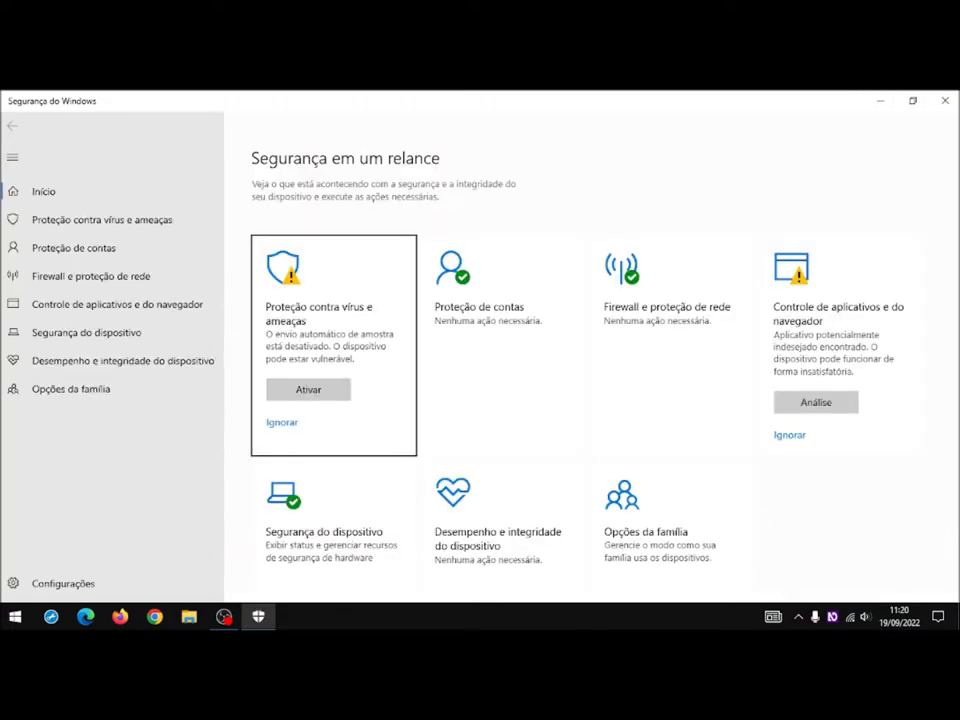
# Step: Review the Segurança do Windows sections one by one, from Início down to Opções da família
pyautogui.press('Tab')
pyautogui.press('Tab')
pyautogui.press('Tab')
pyautogui.press('Tab')
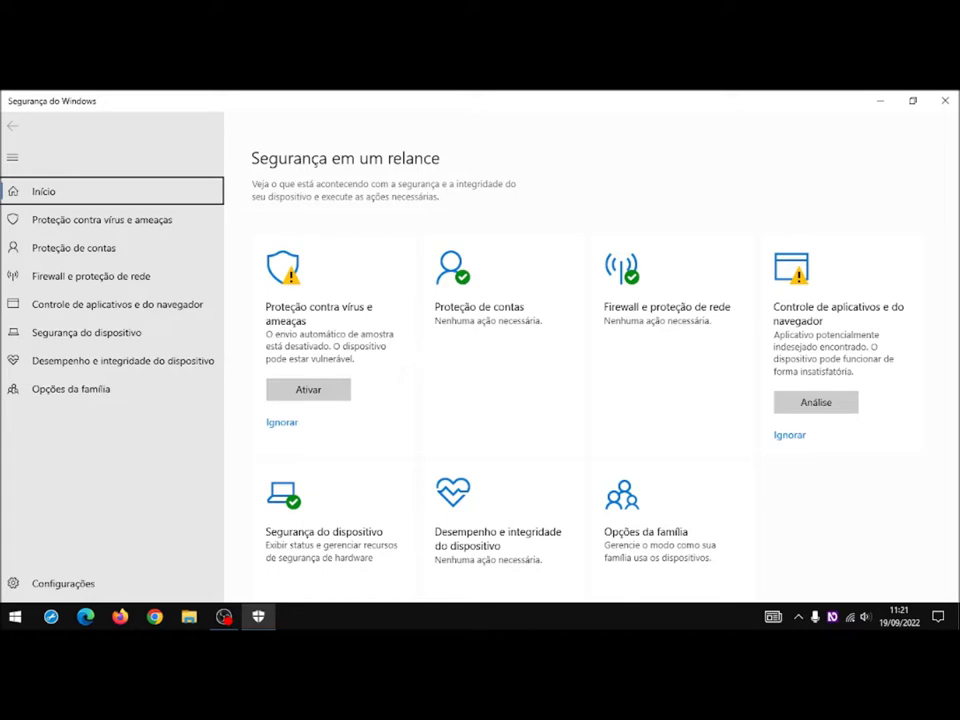
pyautogui.press('Down')
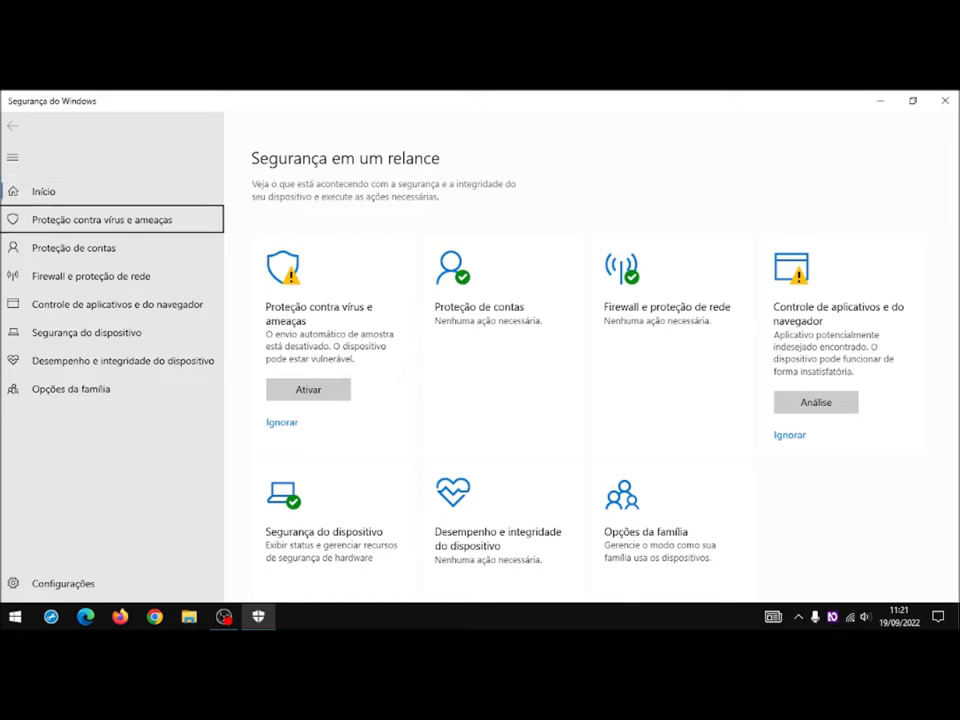
pyautogui.press('Down')
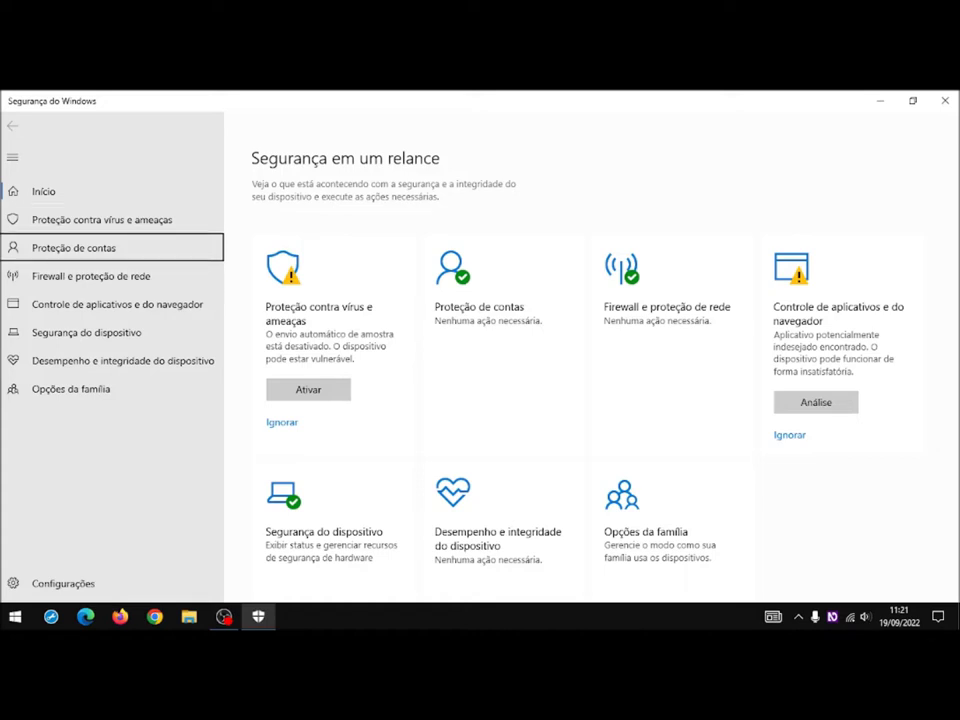
pyautogui.press('Down')
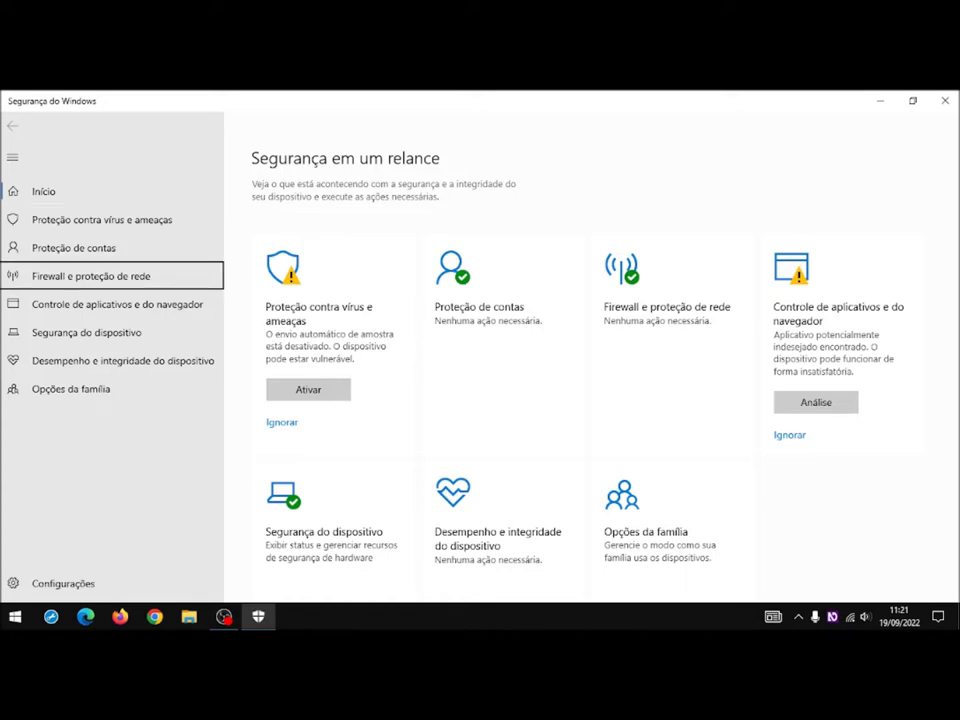
pyautogui.press('Down')
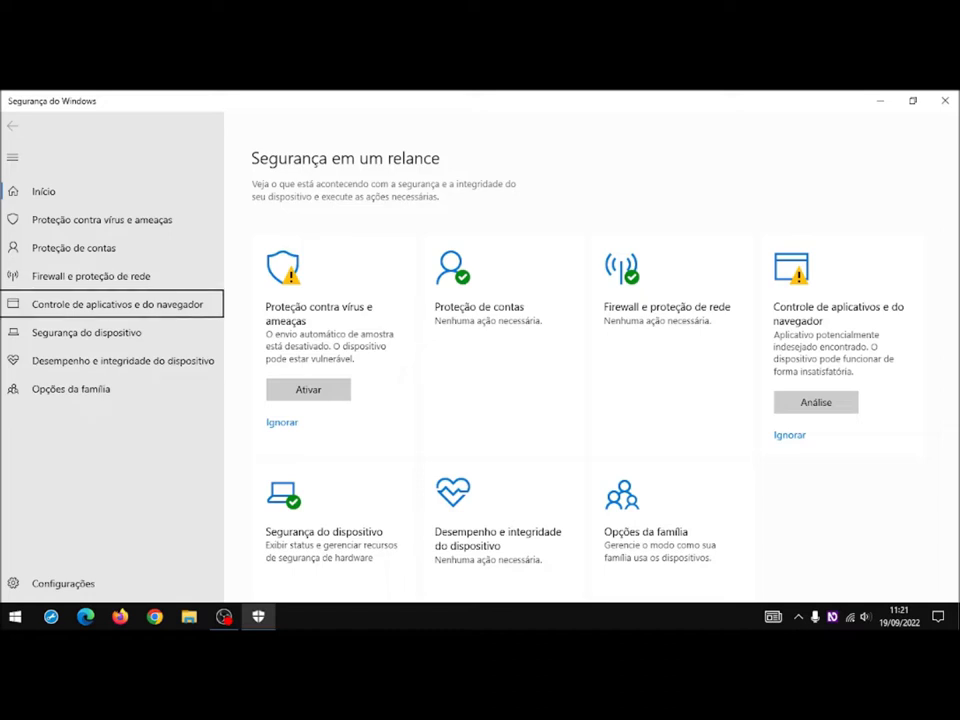
pyautogui.press('Down')
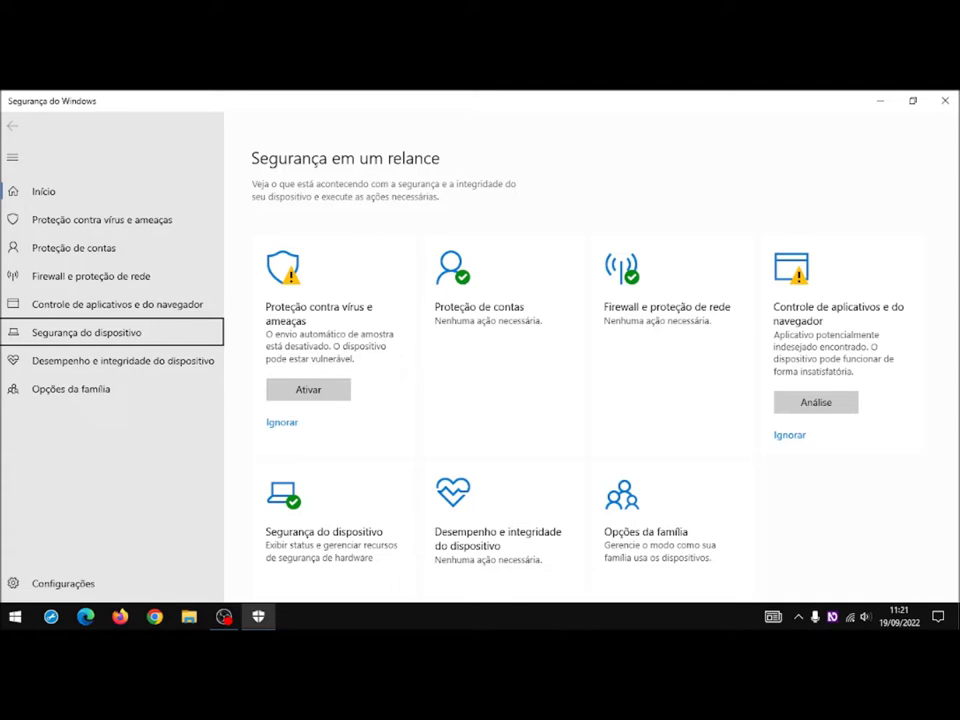
pyautogui.press('Down')
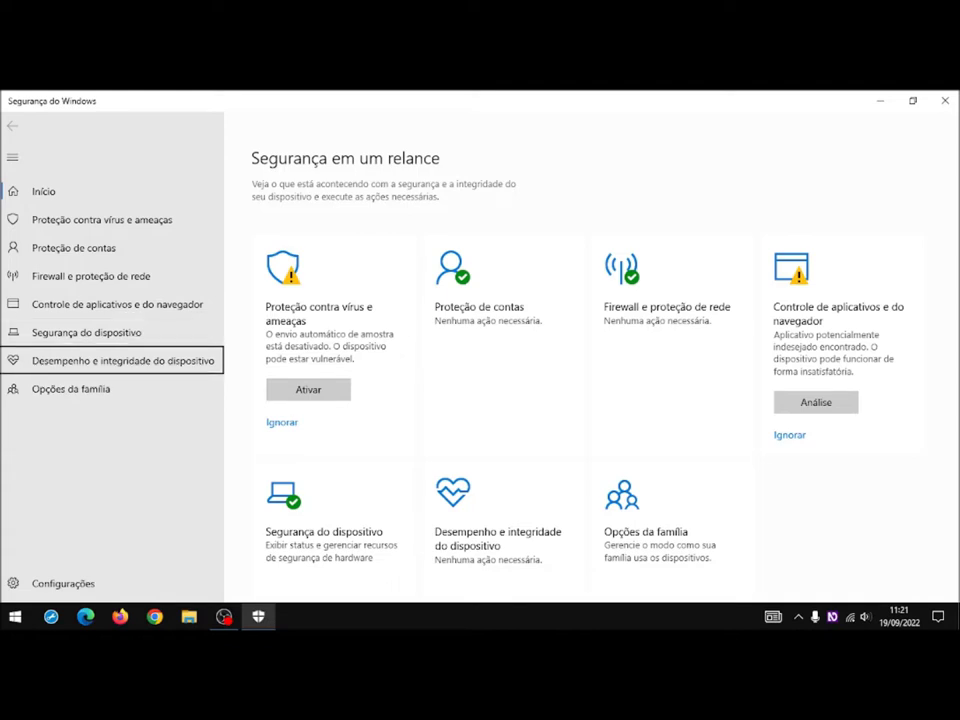
pyautogui.press('Down')
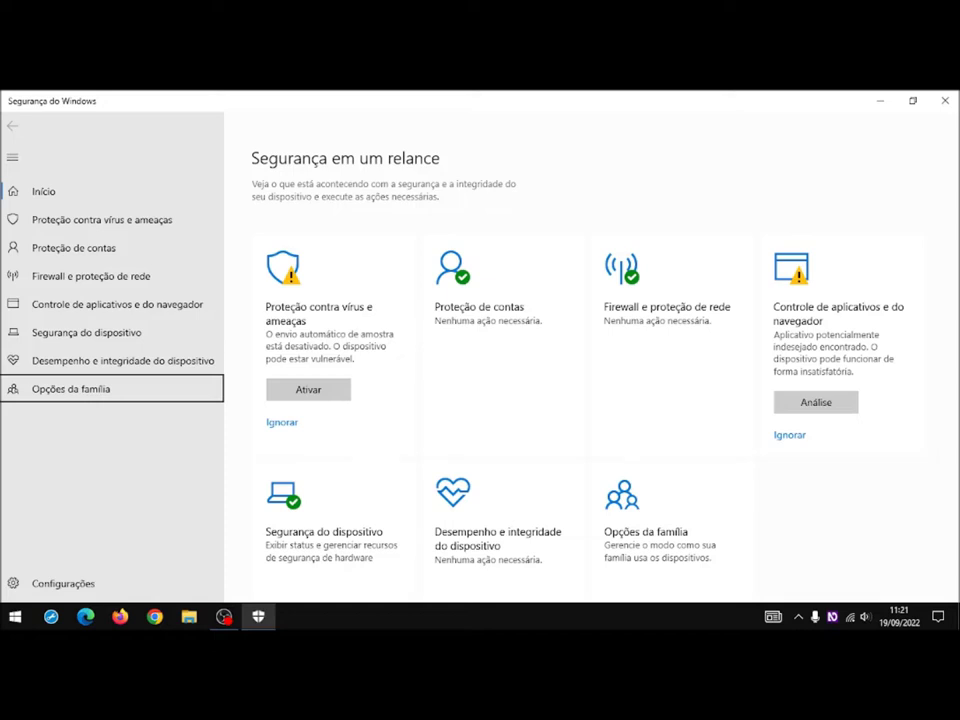
# Step: Go back to Proteção contra vírus e ameaças and open that section
pyautogui.press('Up')
pyautogui.press('Up')
pyautogui.press('Up')
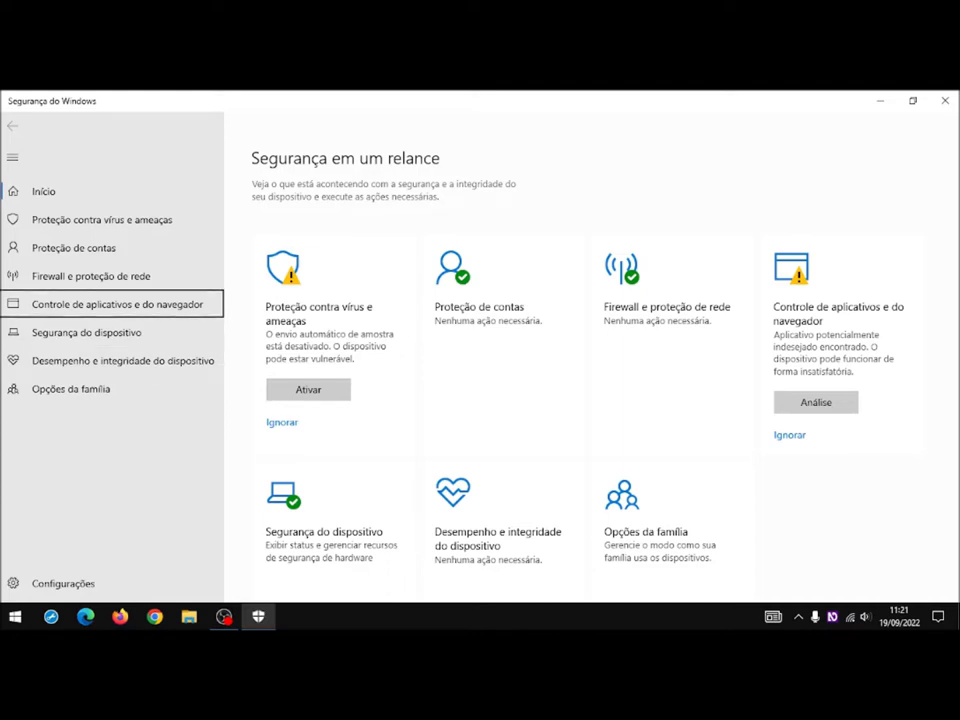
pyautogui.press('Up')
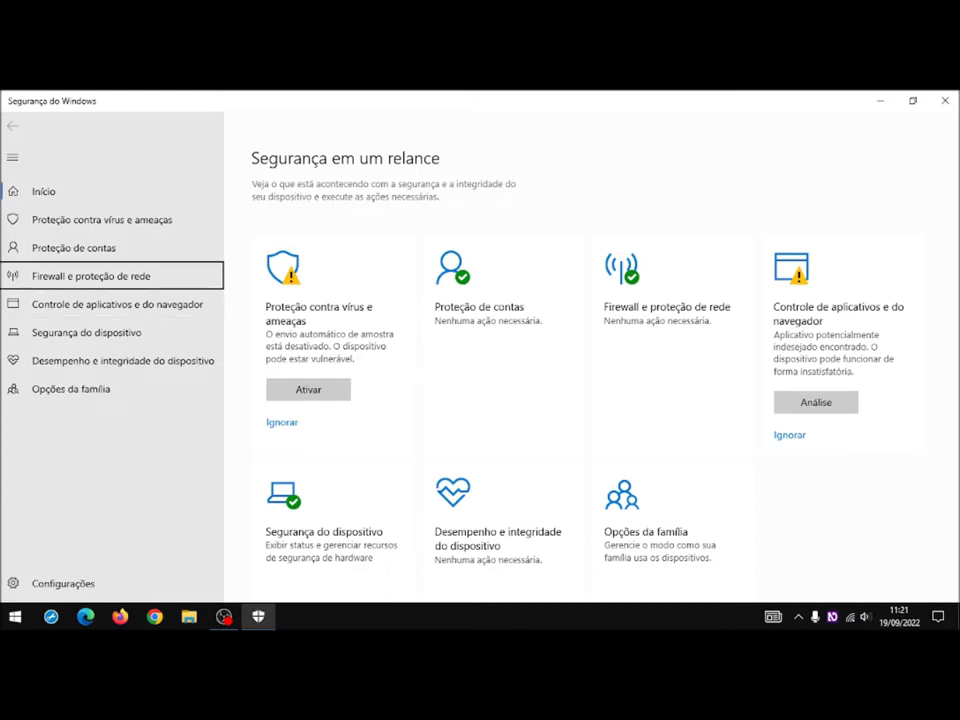
pyautogui.press('Up')
pyautogui.press('Up')
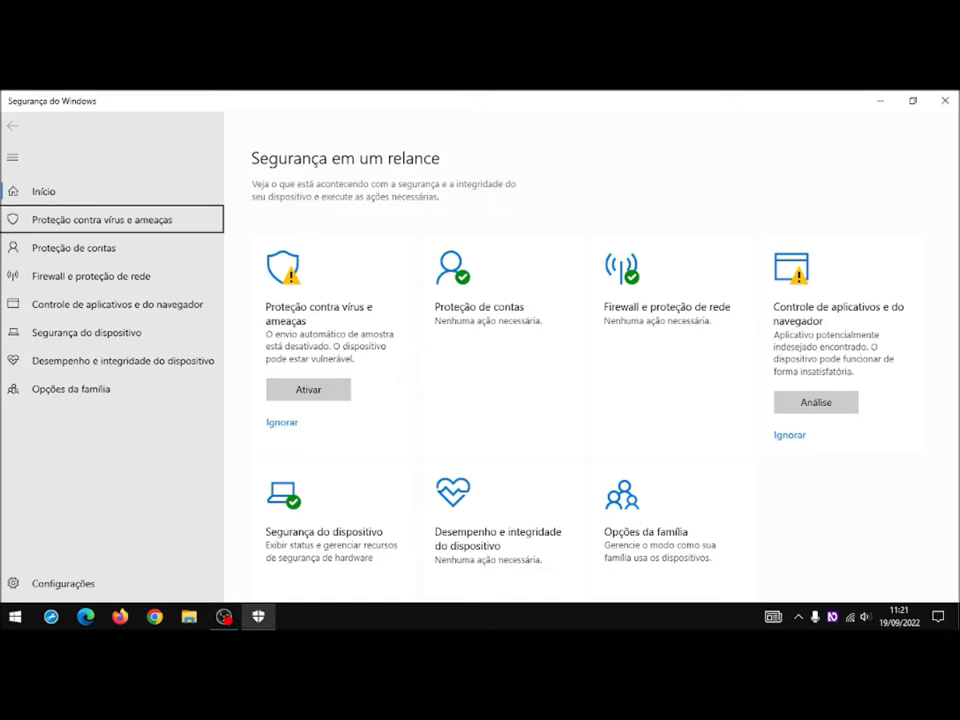
pyautogui.press('Return')
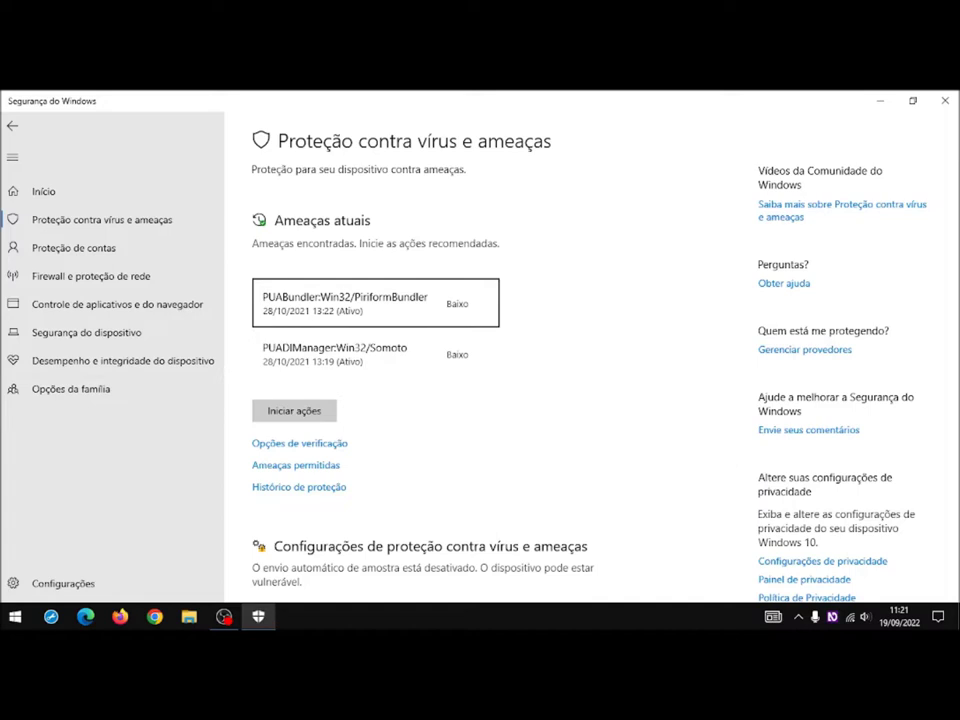
# Step: Open Opções de verificação under the current threats
pyautogui.press('Tab')
pyautogui.press('Tab')
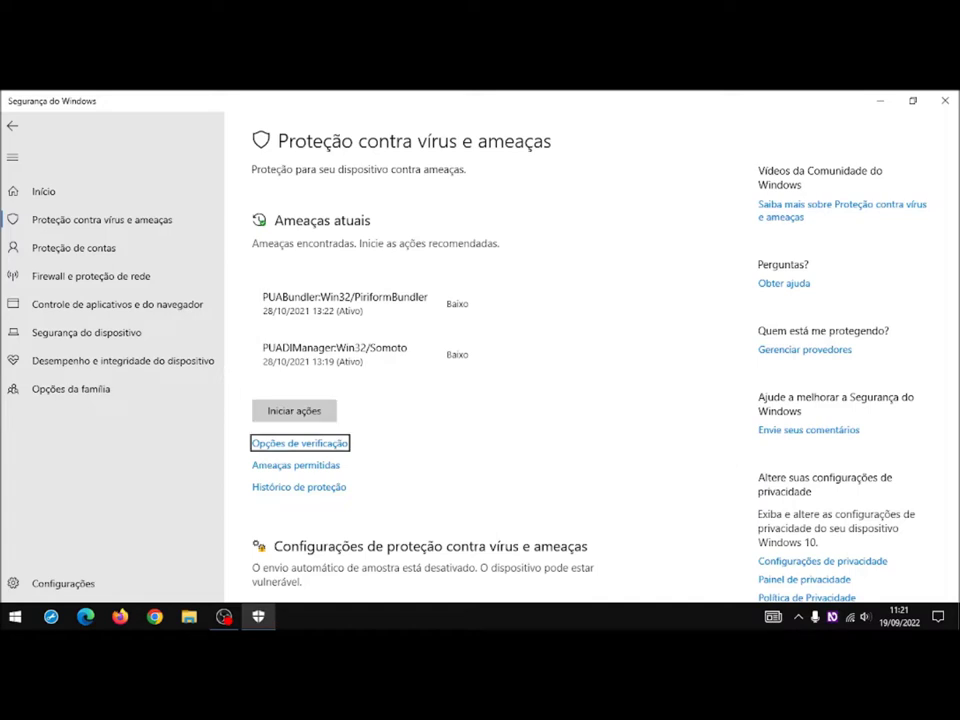
pyautogui.press('Return')
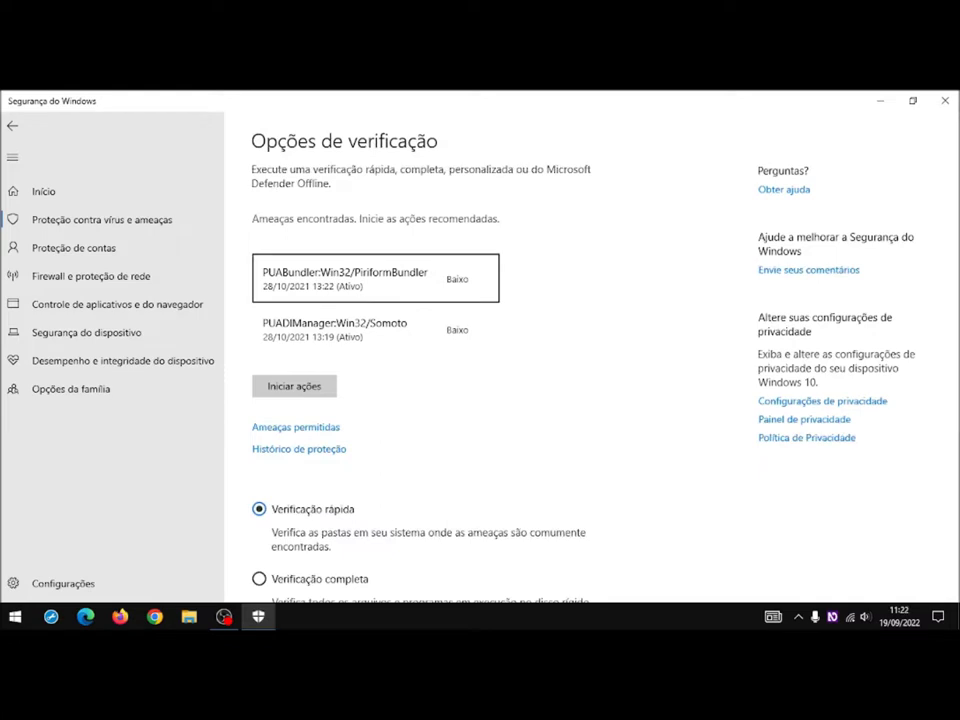
# Step: Review the available scan types, from Verificação rápida to Verificação do Microsoft Defender Offline
pyautogui.press('Tab')
pyautogui.press('Tab')
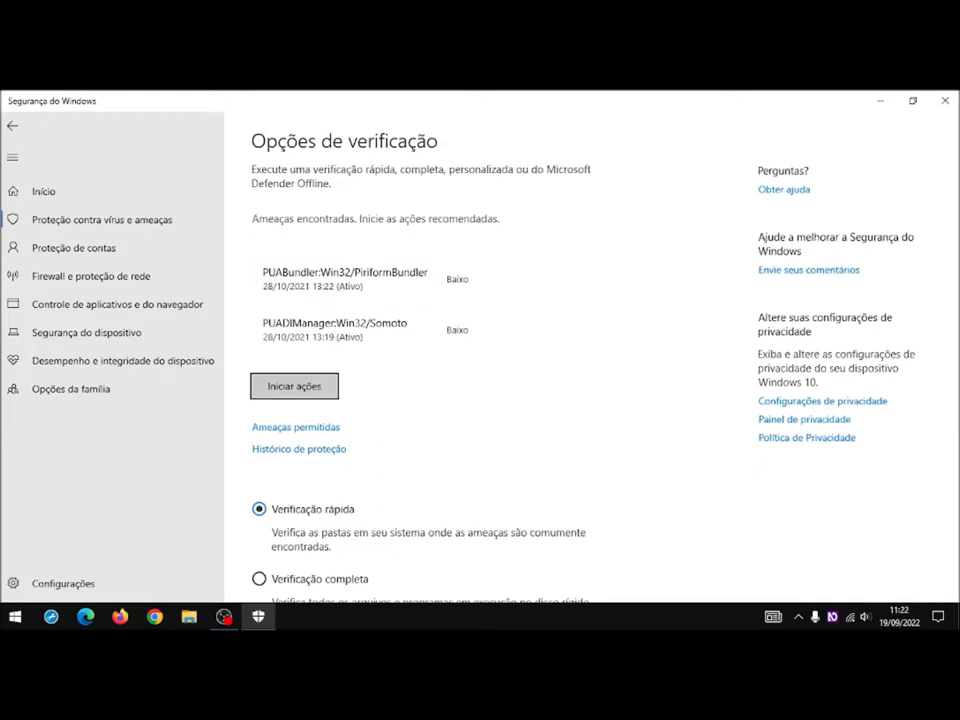
pyautogui.press('Tab')
pyautogui.press('Tab')
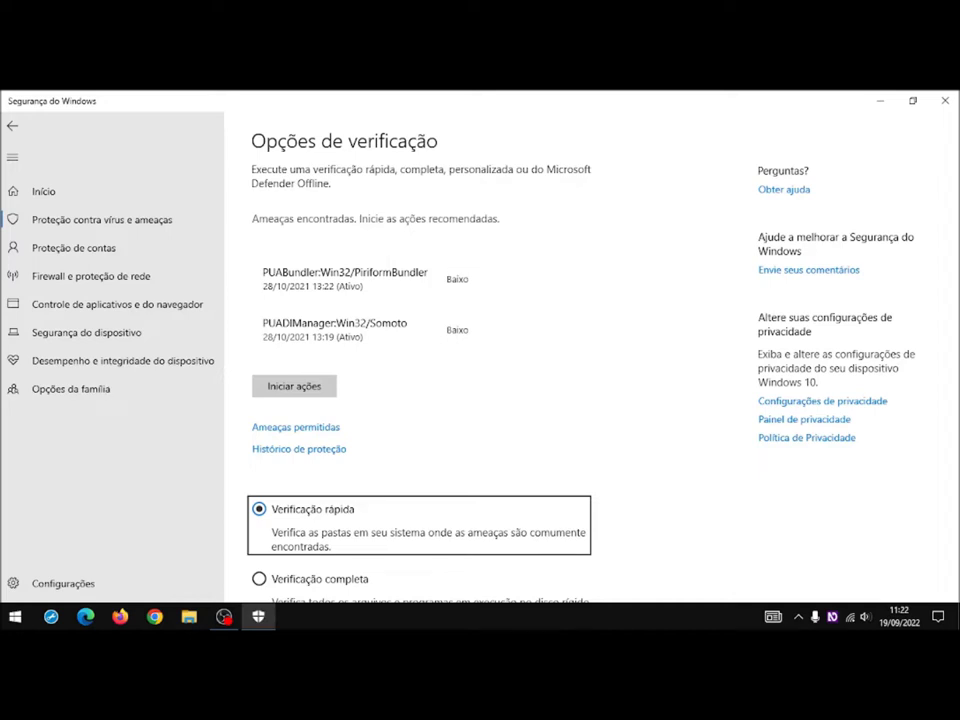
pyautogui.press('Tab')
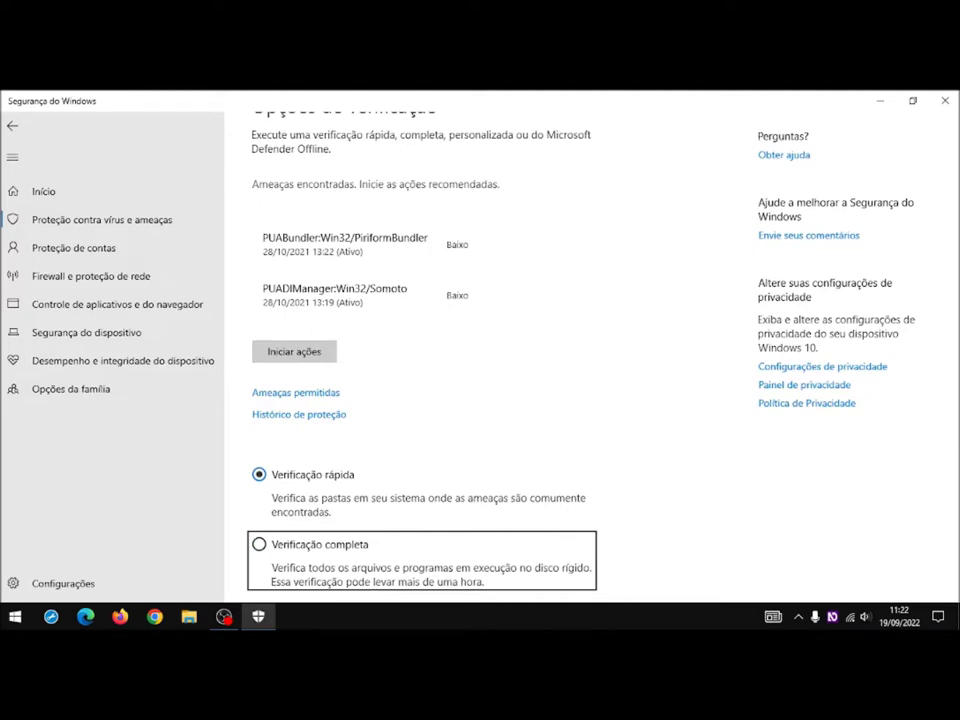
pyautogui.press('Tab')
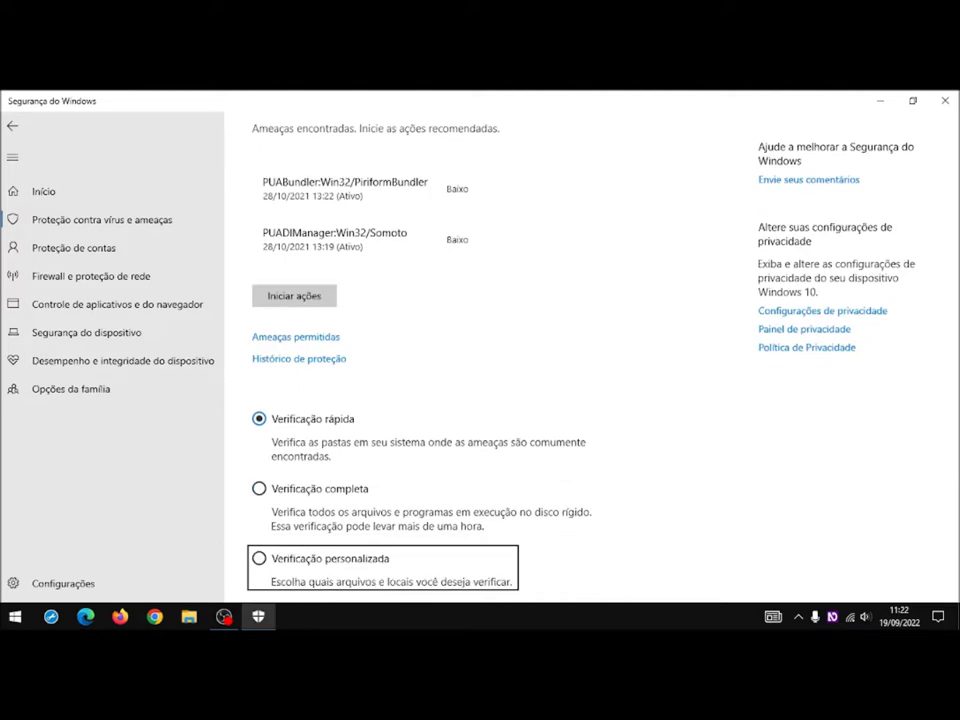
pyautogui.press('Tab')
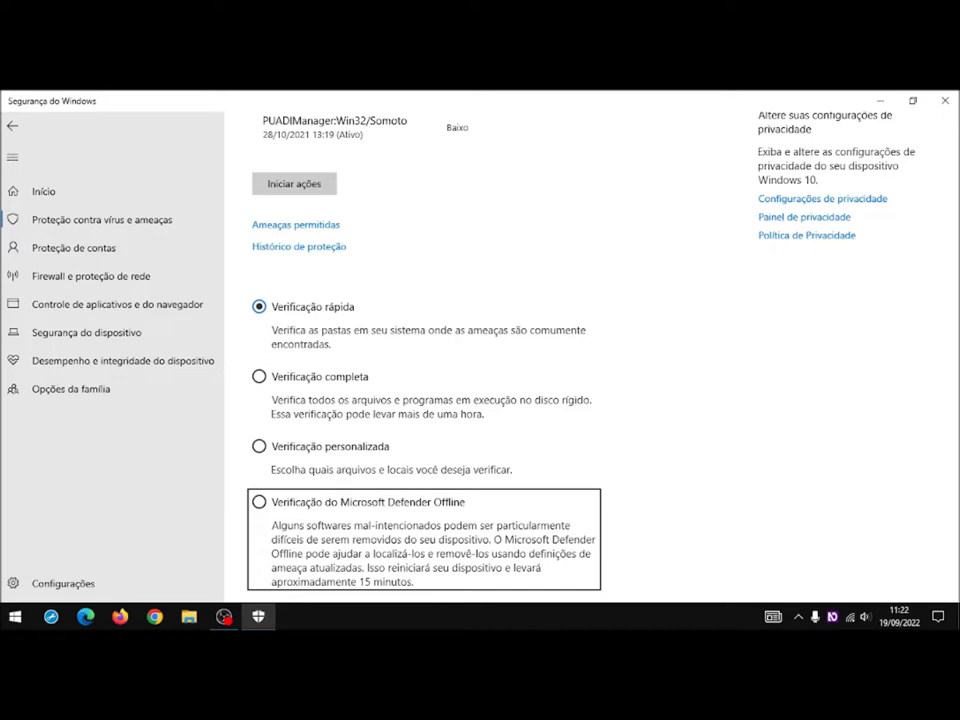
pyautogui.hotkey('shift', 'Tab')
pyautogui.hotkey('shift', 'Tab')
pyautogui.hotkey('shift', 'Tab')
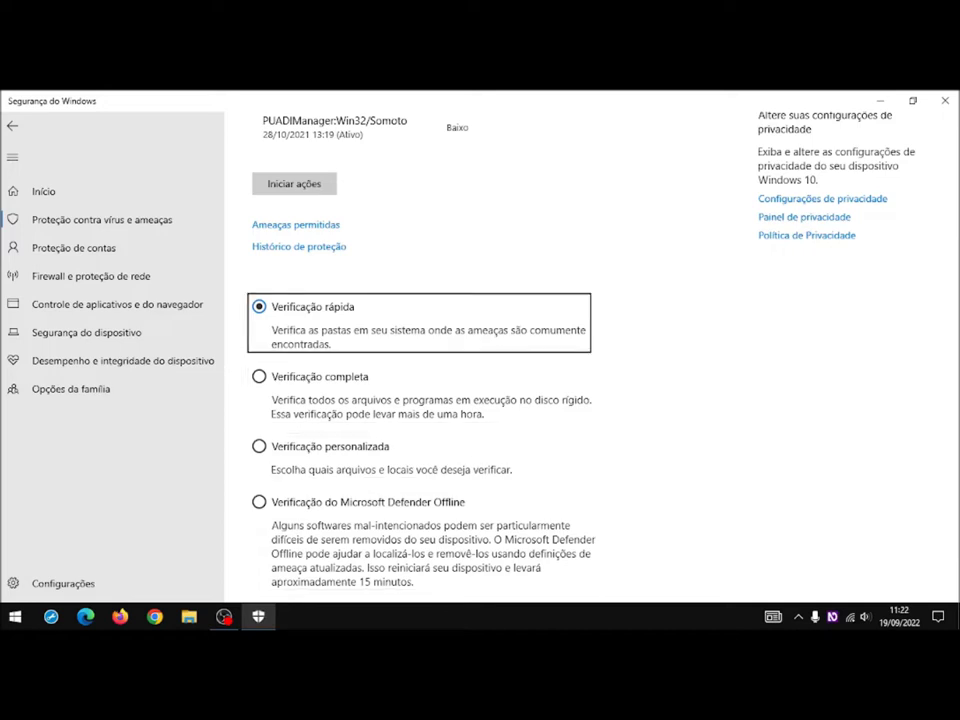
pyautogui.press('Tab')
pyautogui.hotkey('shift', 'Tab')
# Step: Select Verificação completa as the scan type and move the focus to Verificar agora
pyautogui.press('Tab')
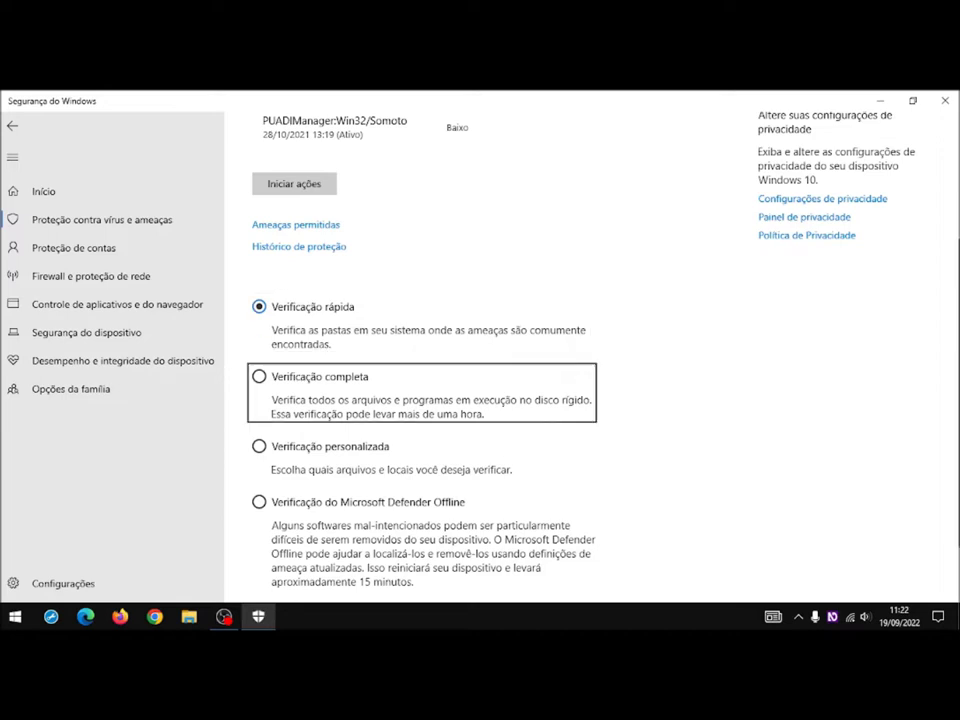
pyautogui.press('space')
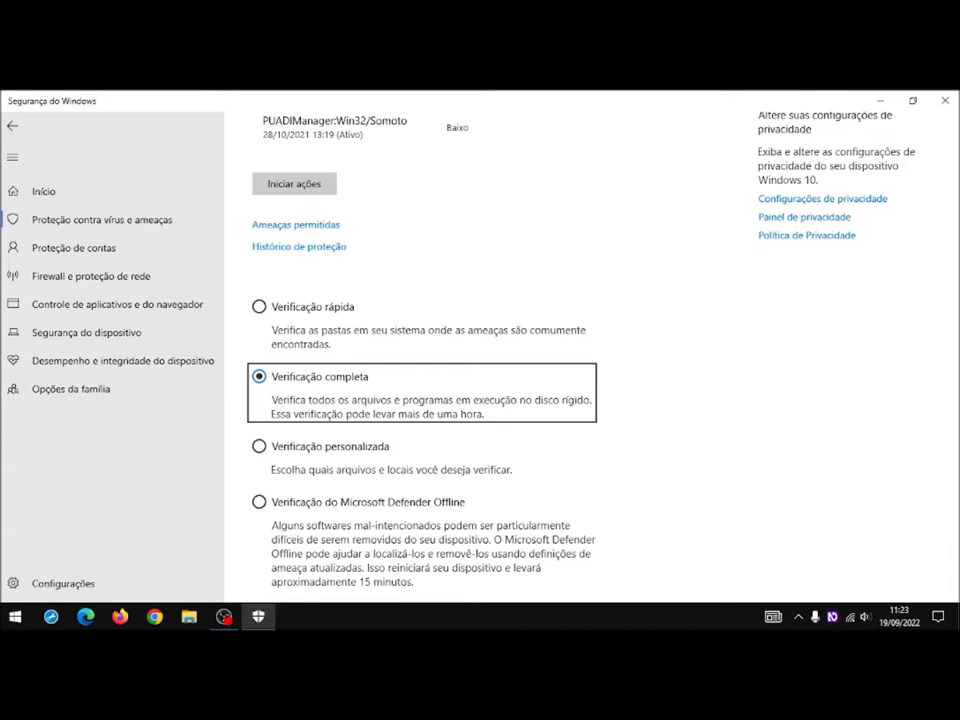
pyautogui.press('Down')
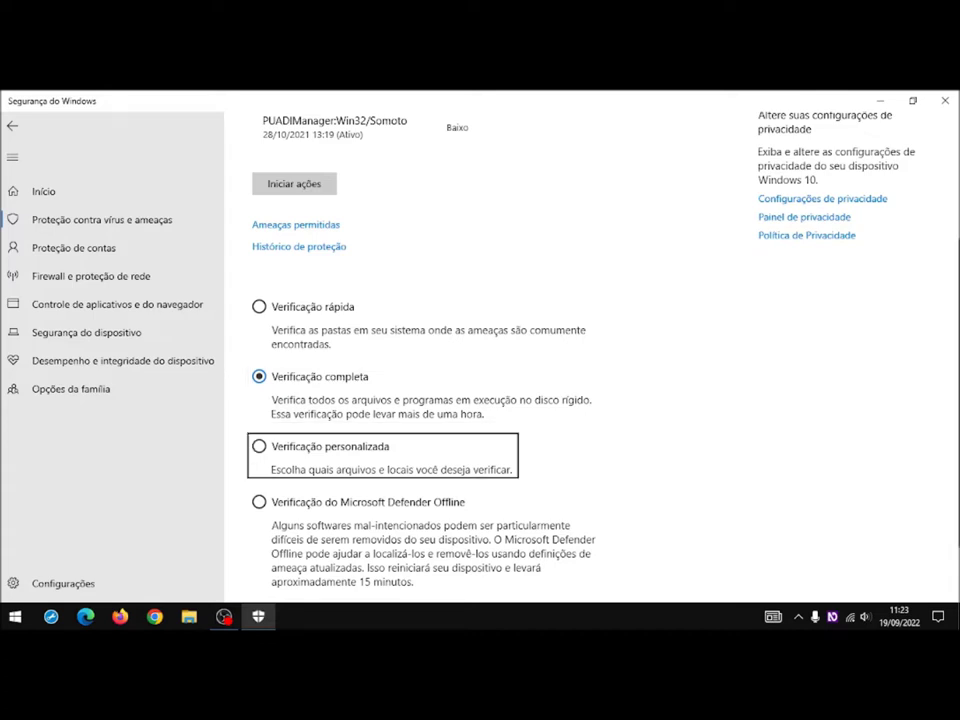
pyautogui.press('Down')
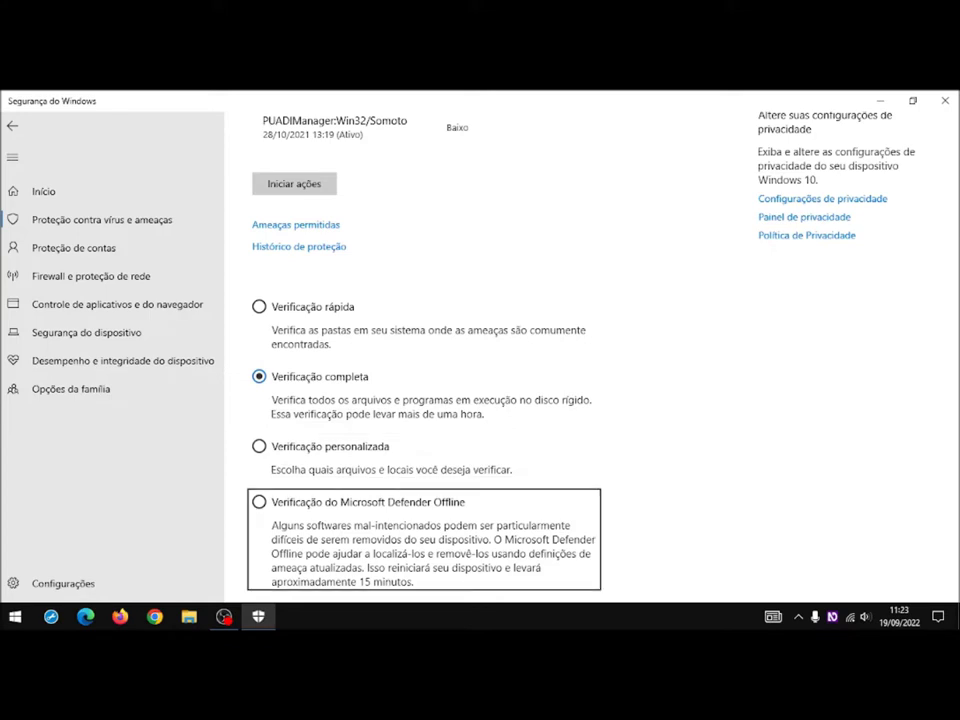
pyautogui.press('Tab')
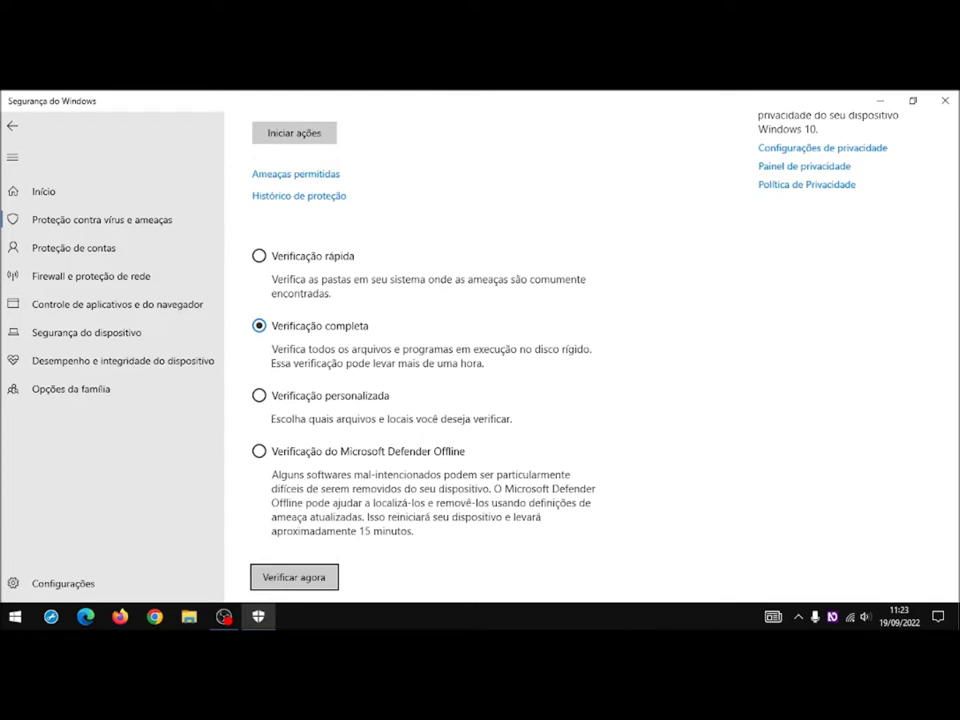